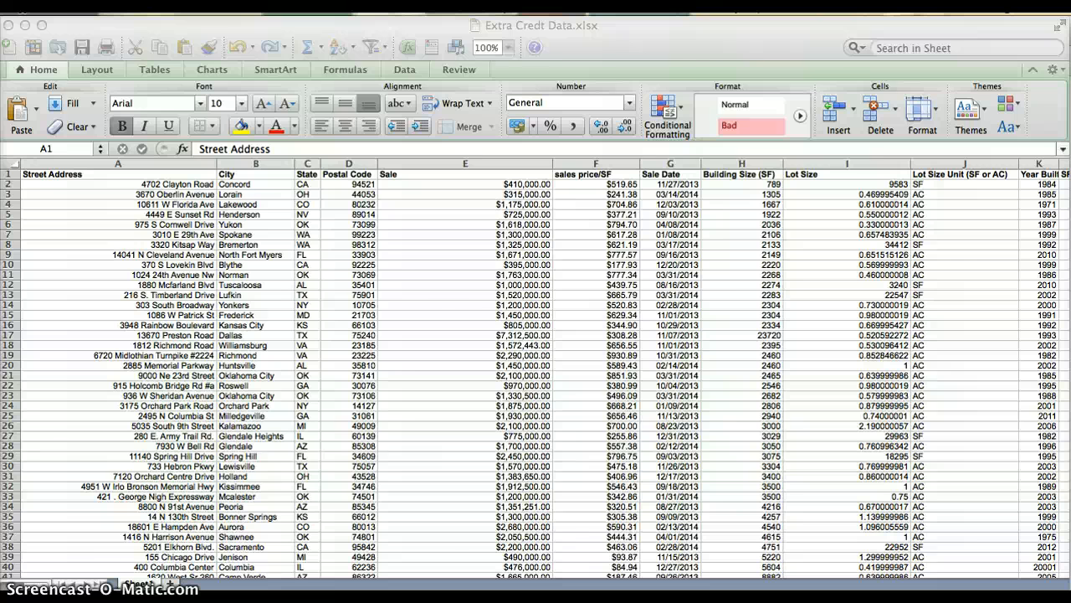
Step: Create a PivotTable from Sheet1 range A1:L44 on a new worksheet, and check the source sheet before returning to it
left_click(561, 47)
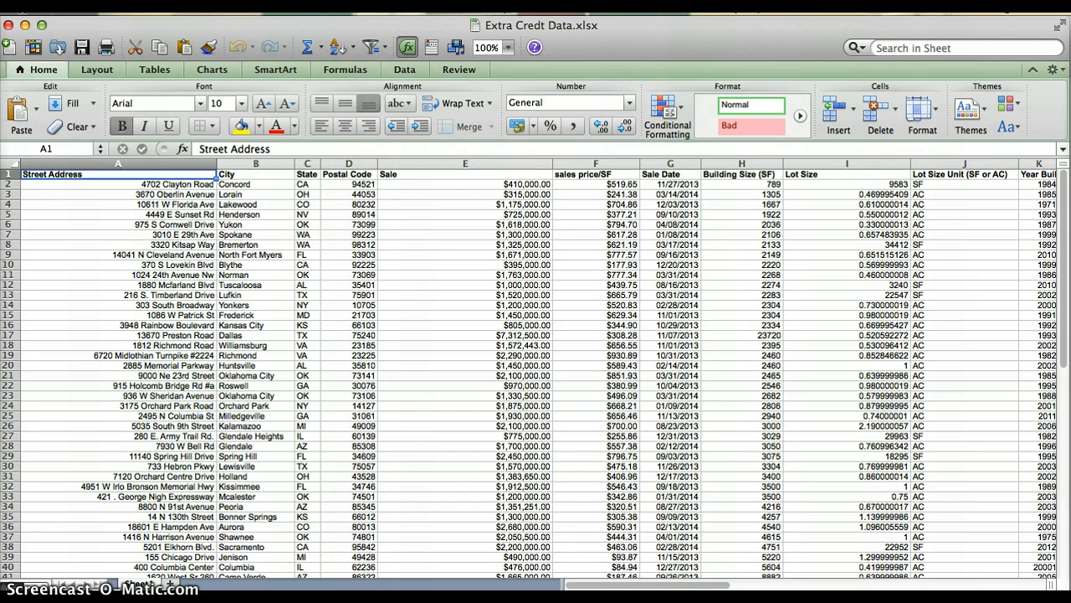
left_click(373, 5)
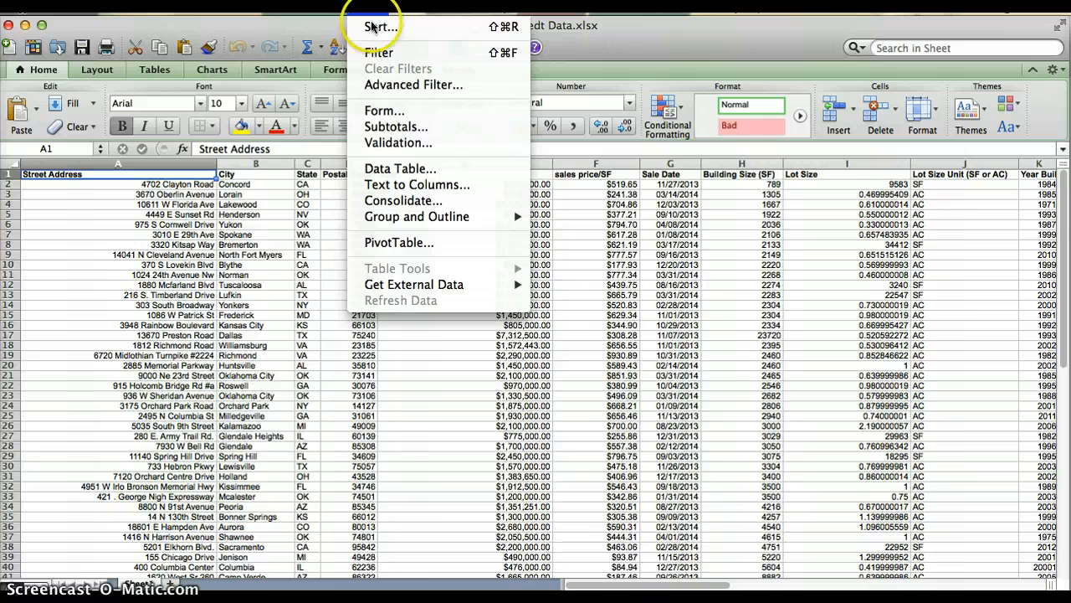
left_click(409, 244)
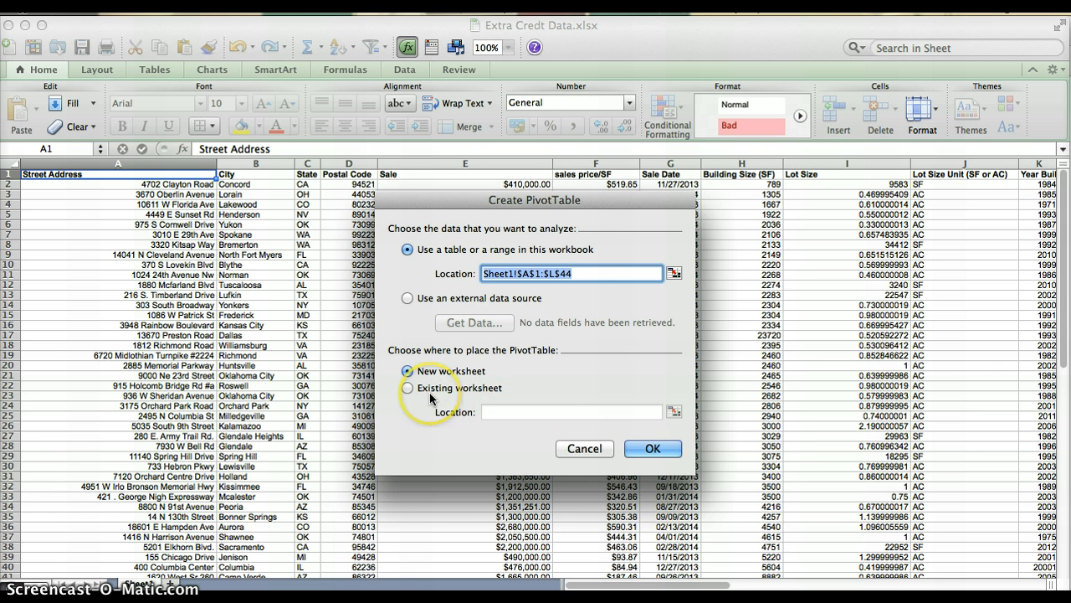
left_click(637, 449)
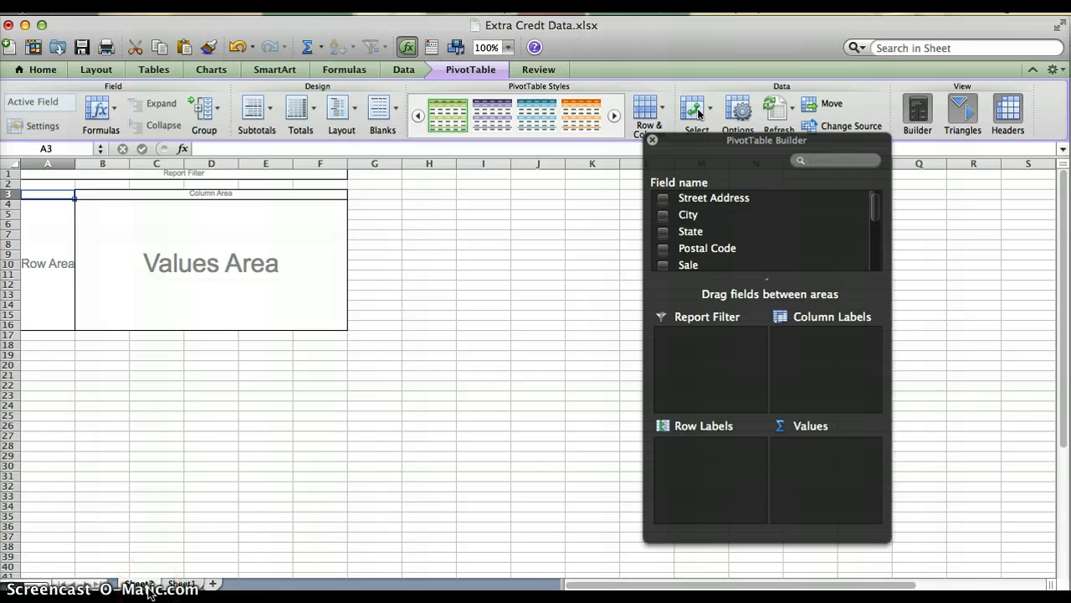
left_click(180, 584)
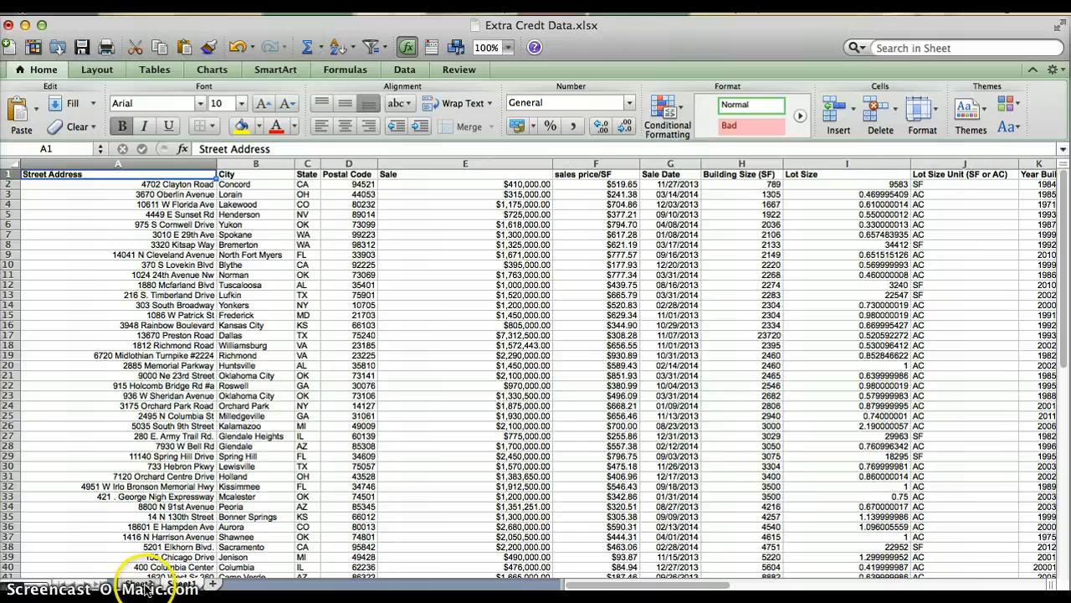
left_click(145, 586)
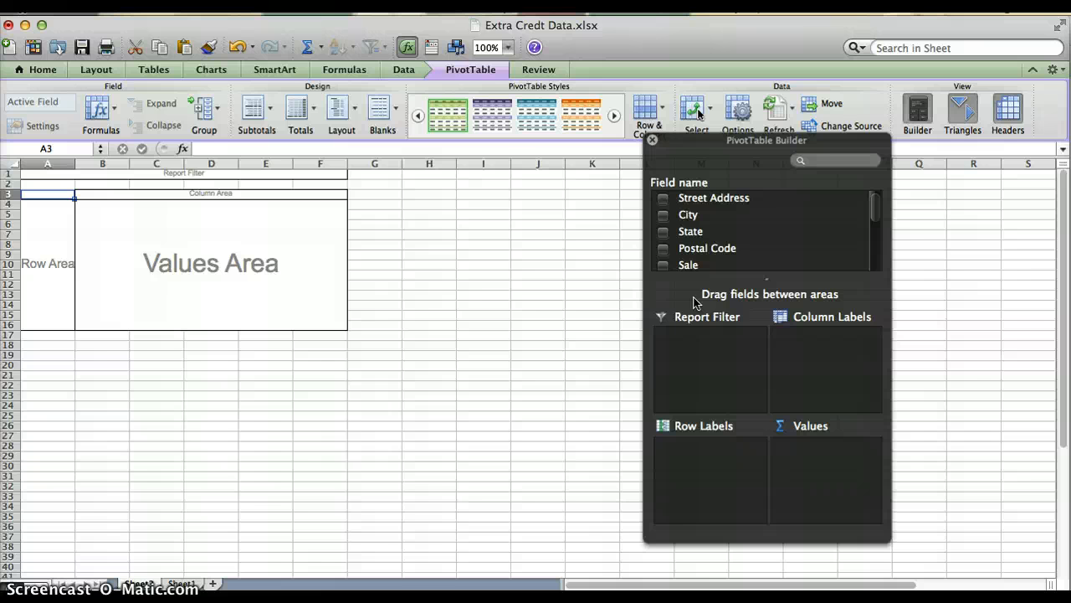
Step: Place the State field in the PivotTable's Row Labels area, leaving it out of Values
left_click(663, 232)
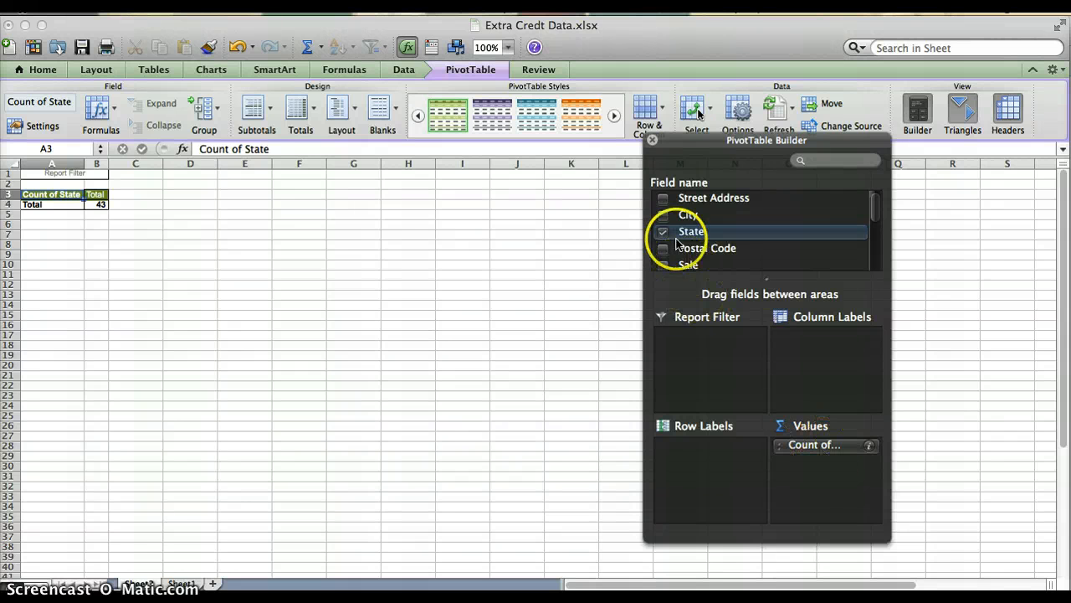
left_click(663, 231)
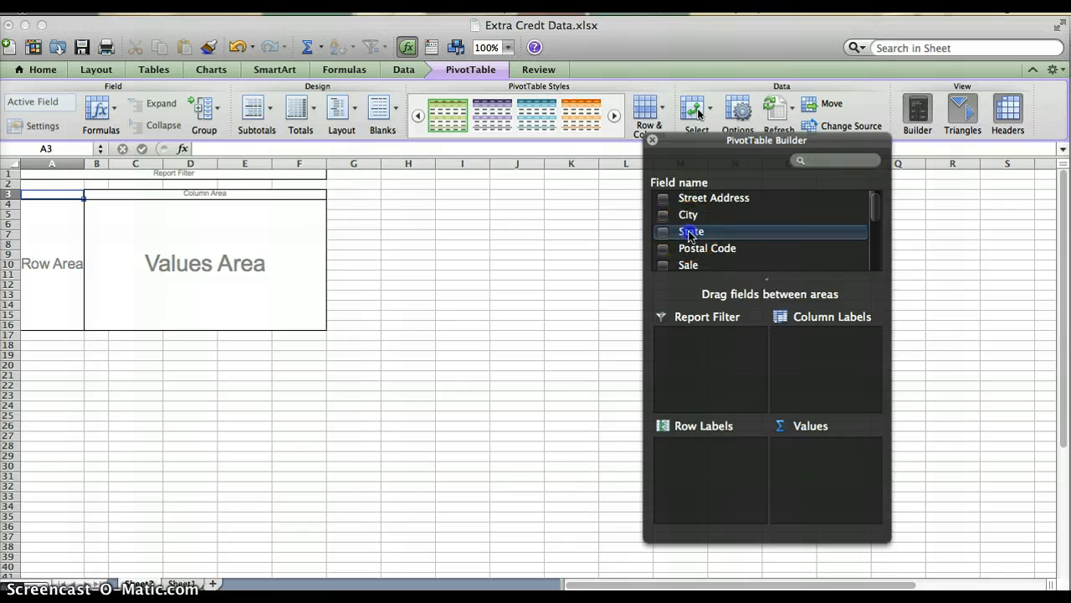
left_click_drag(691, 235, 714, 458)
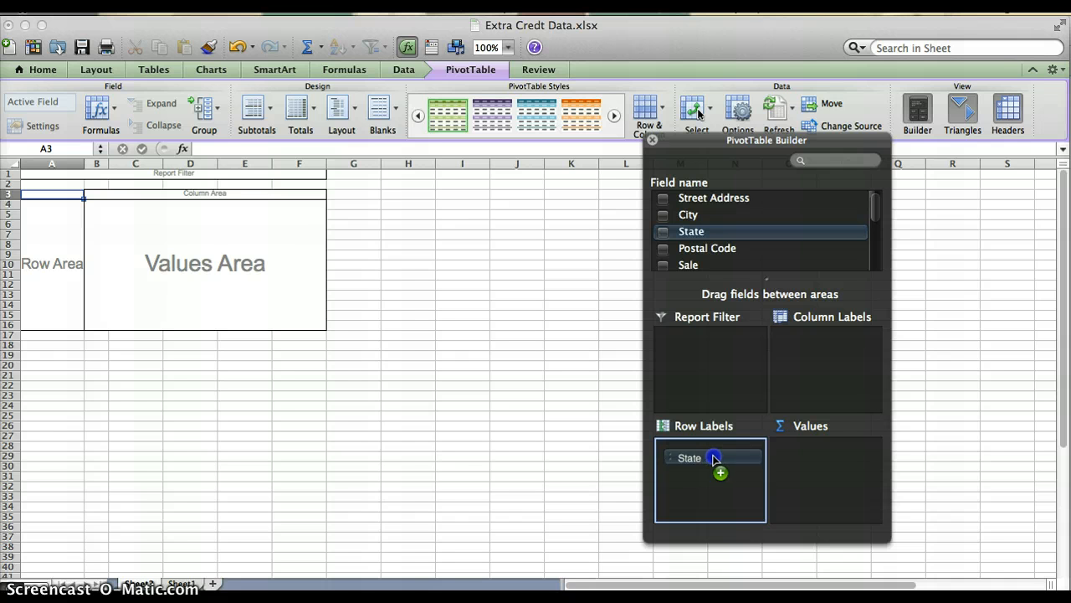
left_click_drag(714, 458, 713, 459)
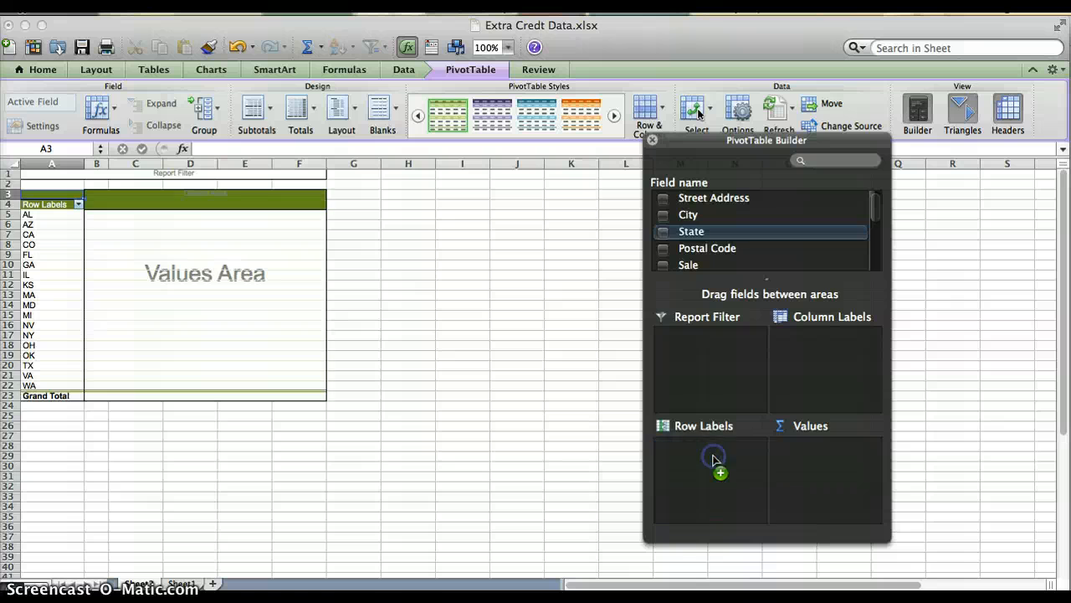
left_click(139, 520)
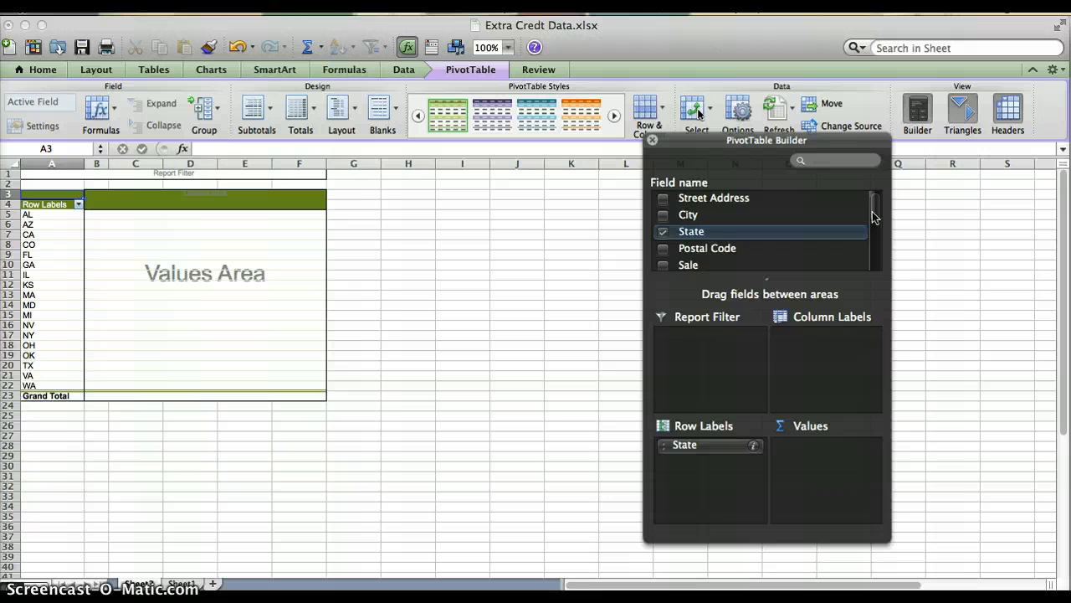
Step: Add the sales price/SF field to the PivotTable's Values area
left_click_drag(873, 217, 873, 238)
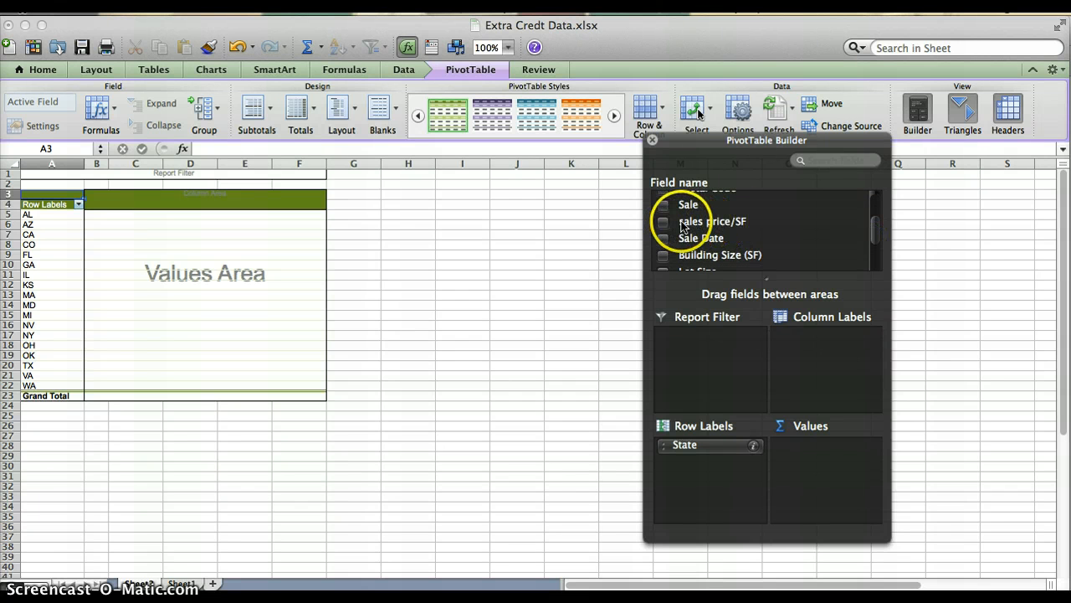
left_click_drag(683, 226, 818, 457)
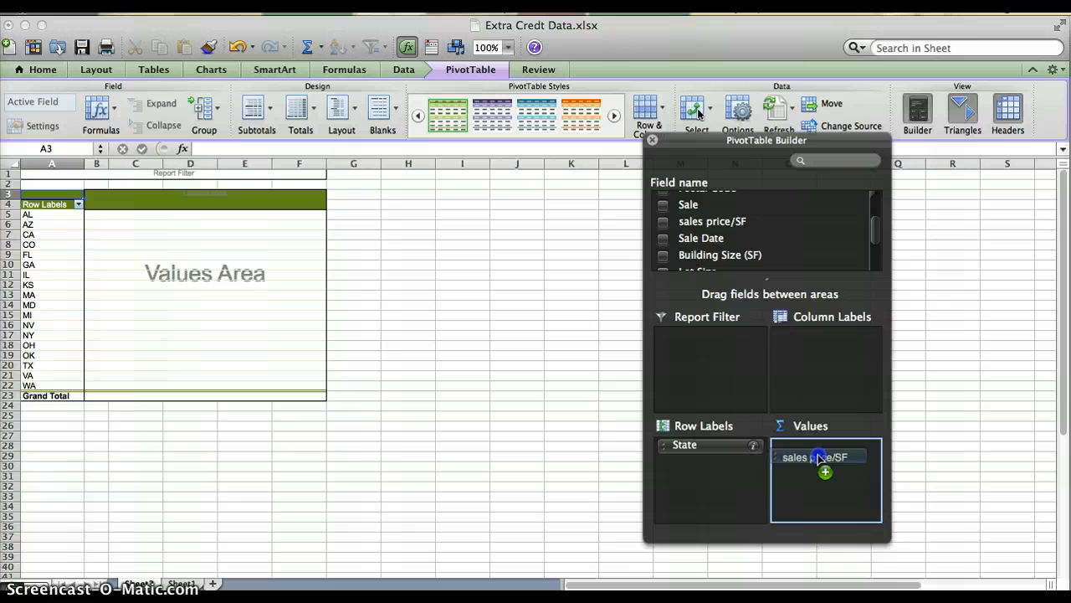
left_click_drag(817, 457, 820, 460)
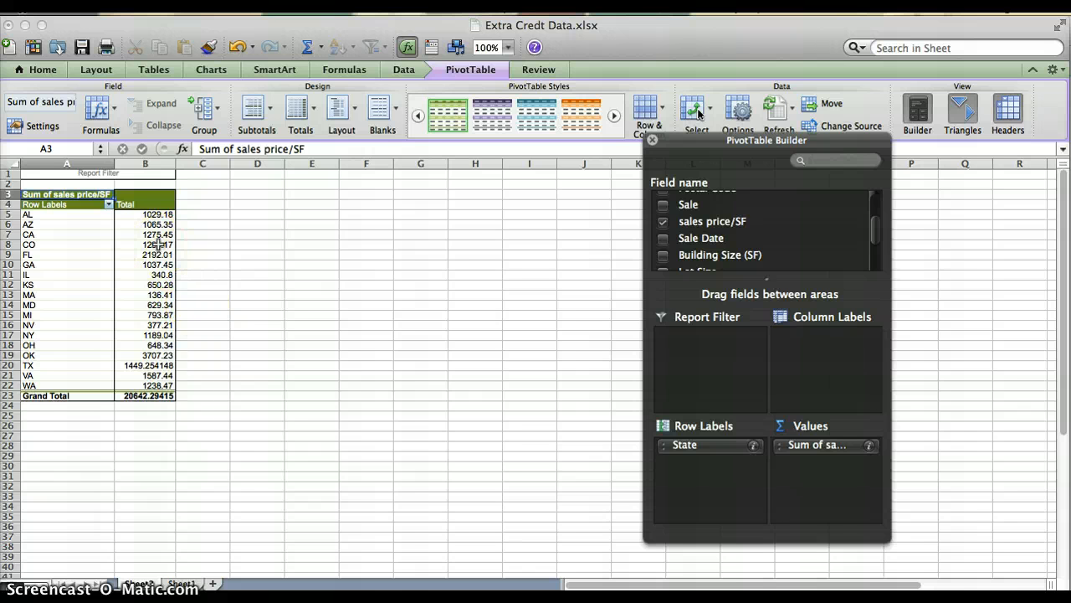
Step: Summarize the sales price/SF value field by Average instead of Sum
left_click(870, 446)
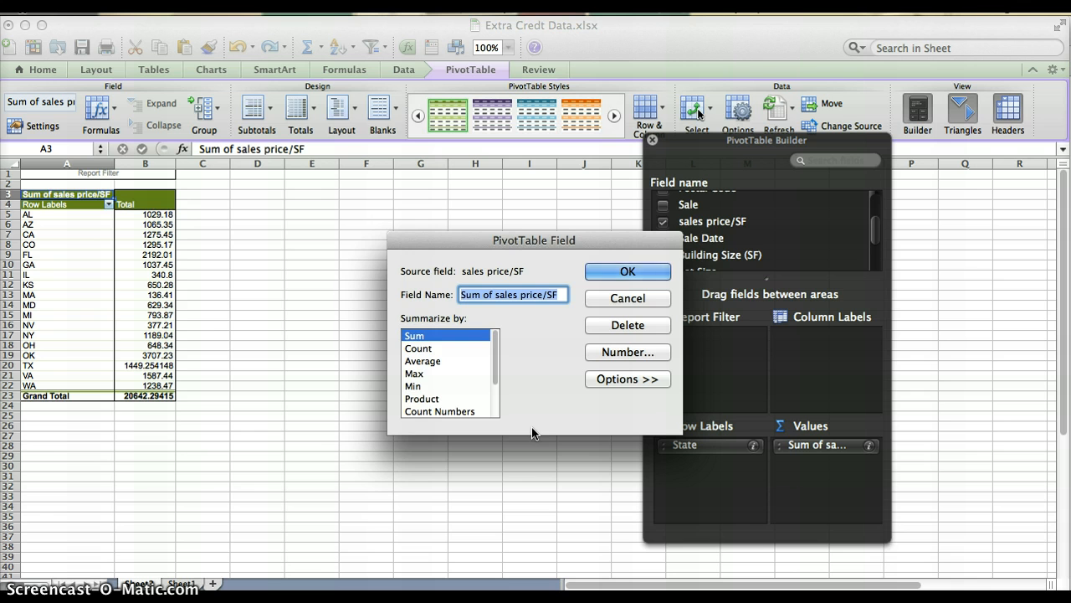
left_click(495, 373)
left_click_drag(495, 373, 493, 349)
left_click(424, 365)
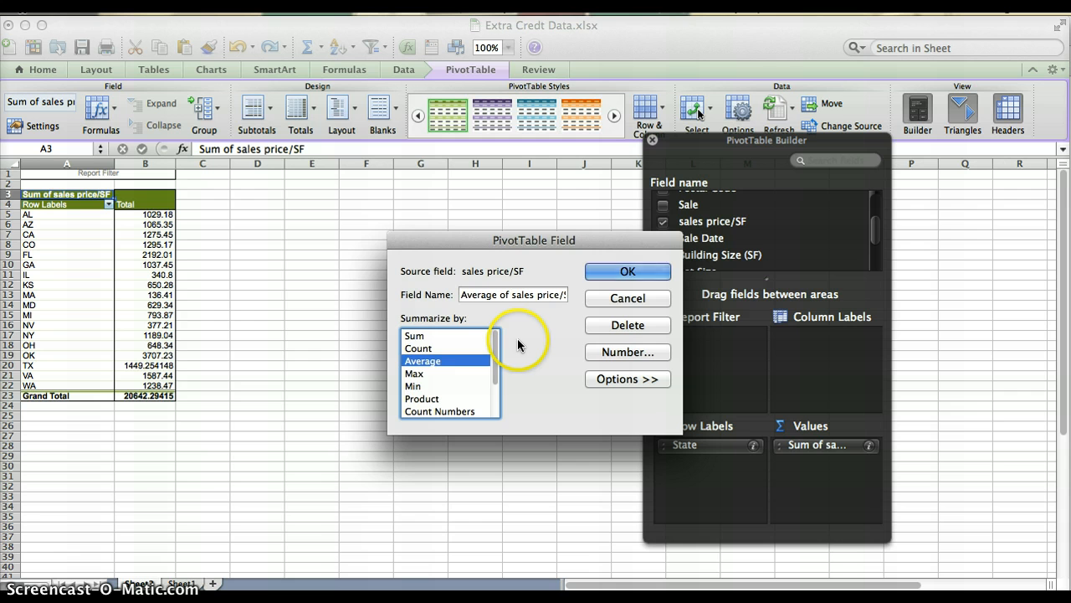
left_click(629, 272)
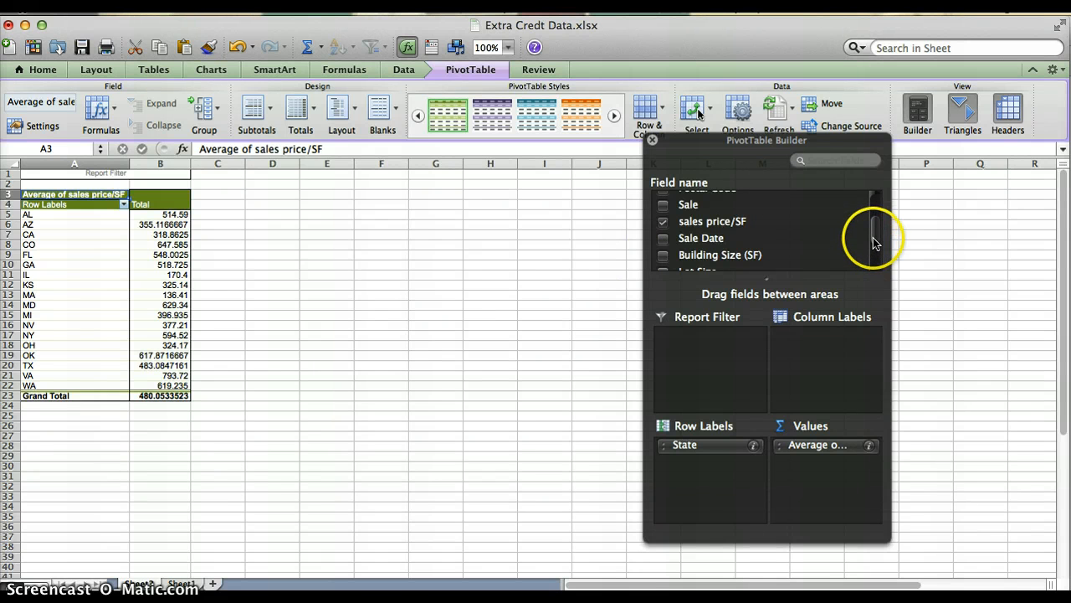
Step: Browse the number format categories for the averaged sales price/SF field and apply the Date format *3/14/01
left_click_drag(874, 238, 873, 200)
left_click(869, 445)
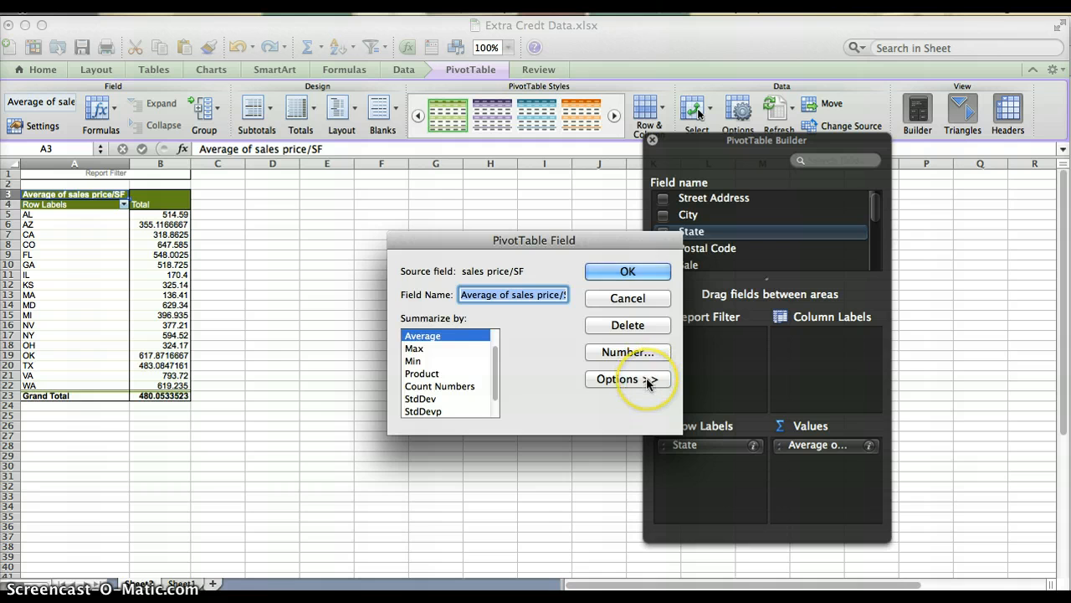
left_click(627, 379)
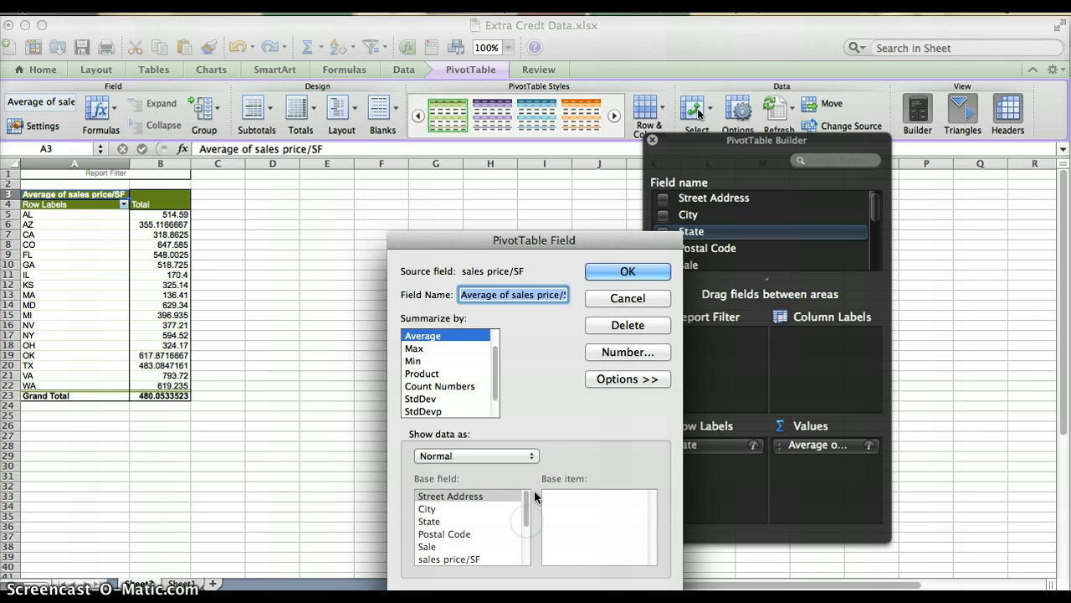
left_click(631, 355)
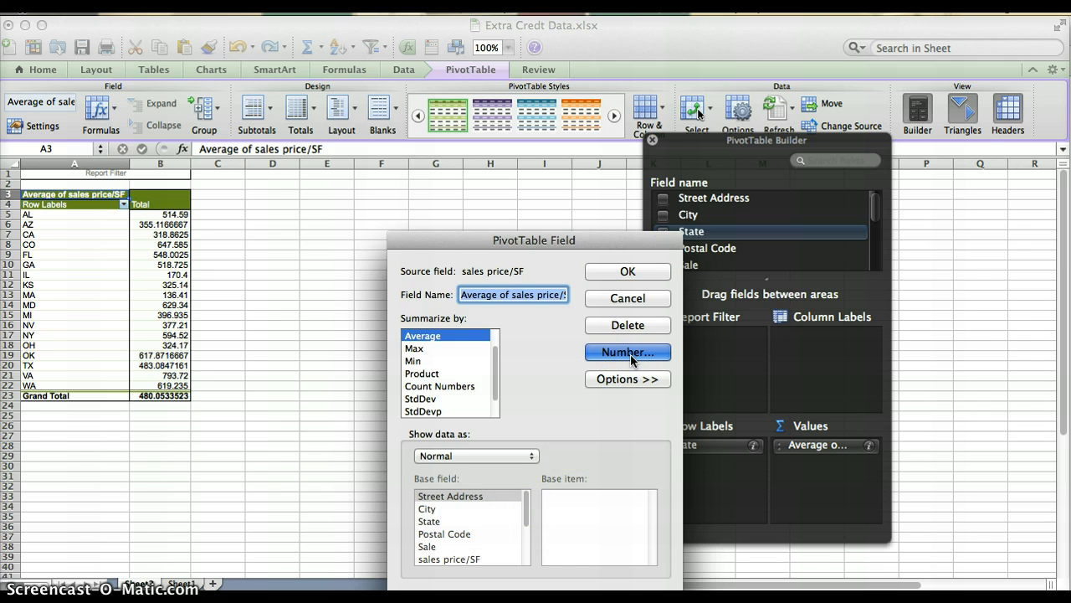
left_click(626, 353)
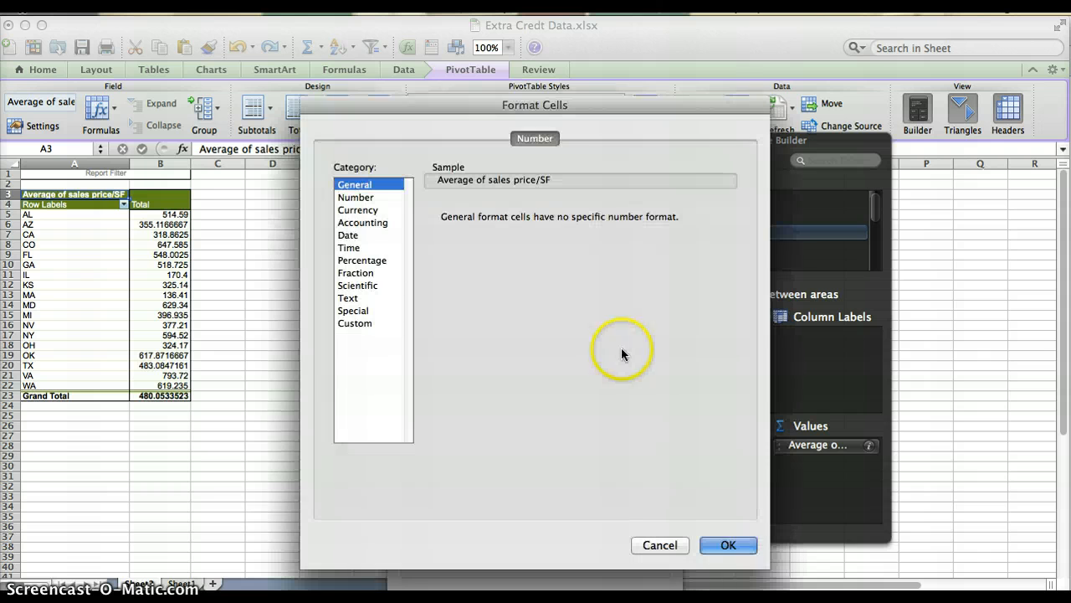
left_click(357, 200)
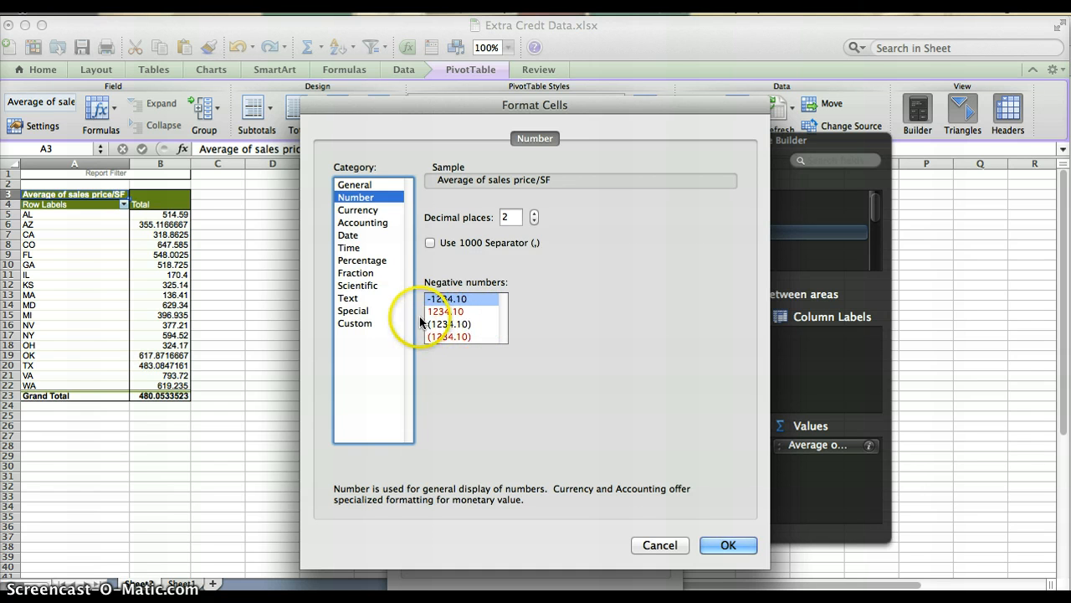
left_click(362, 211)
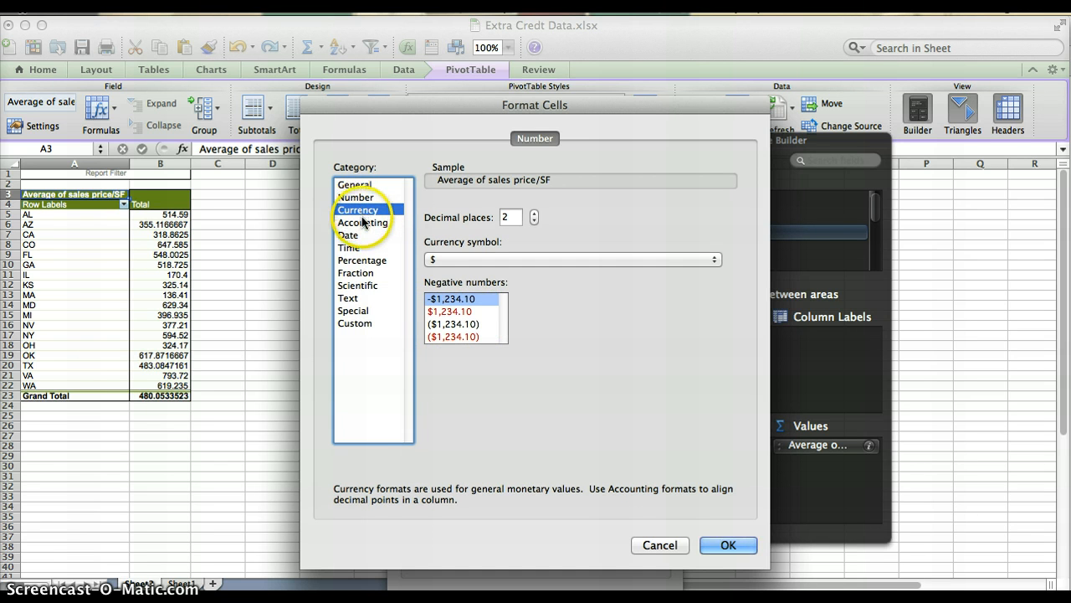
left_click(363, 222)
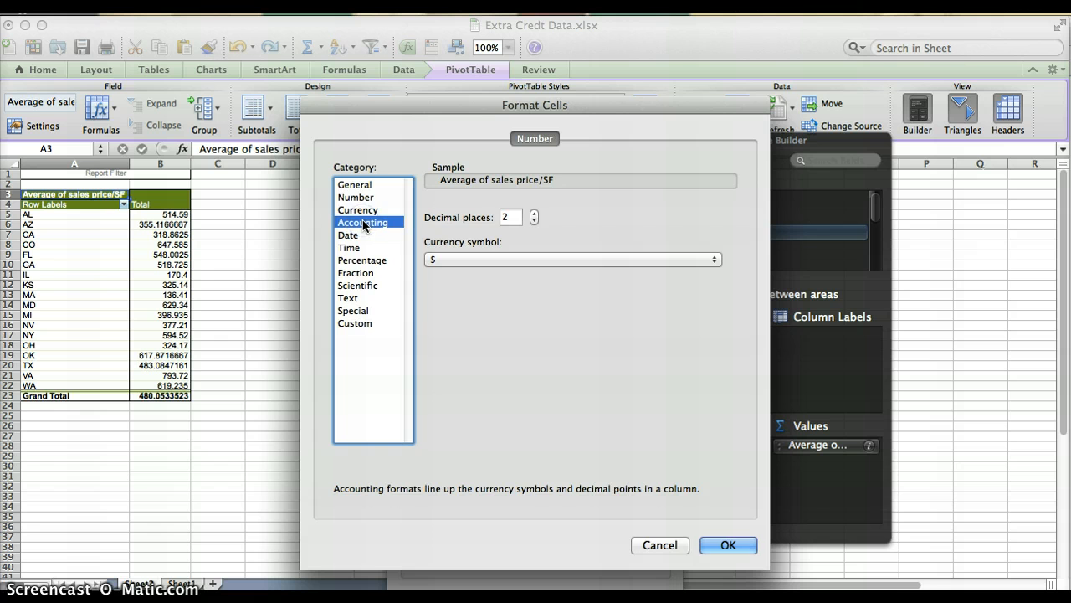
left_click(358, 237)
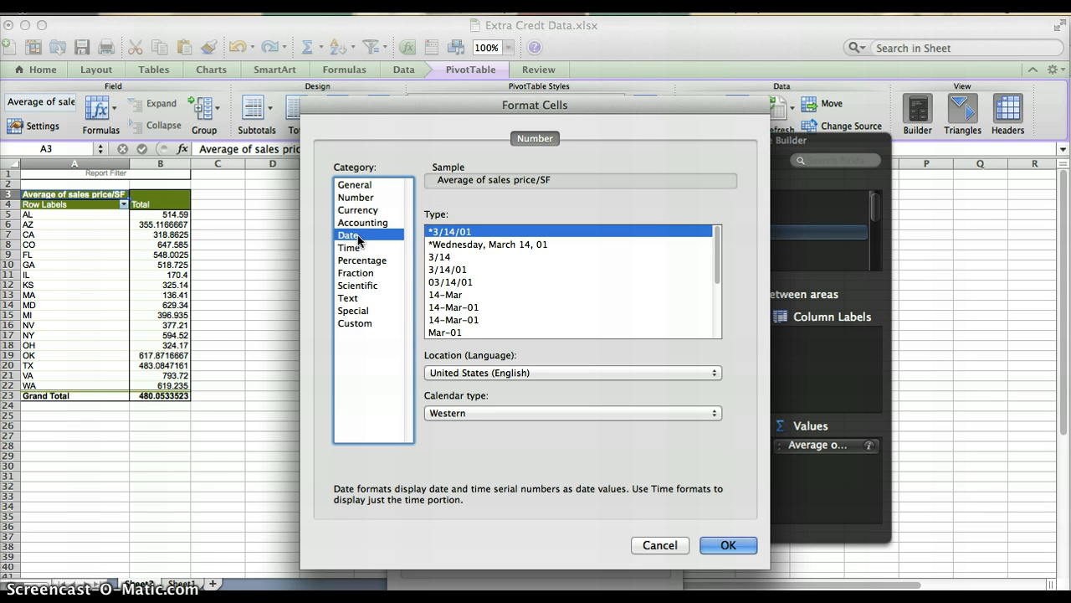
left_click(726, 545)
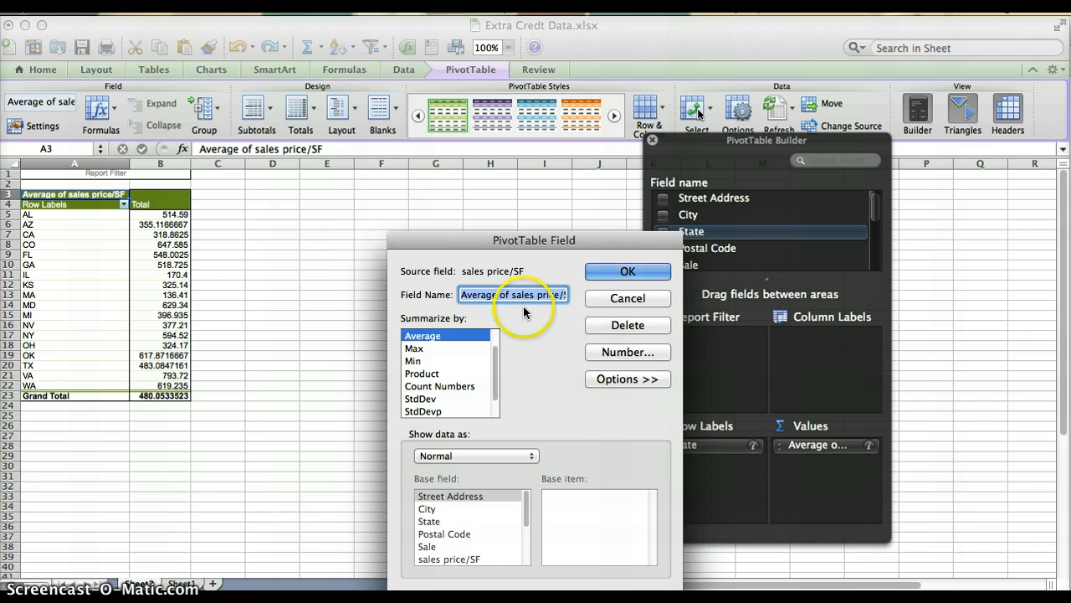
left_click(624, 272)
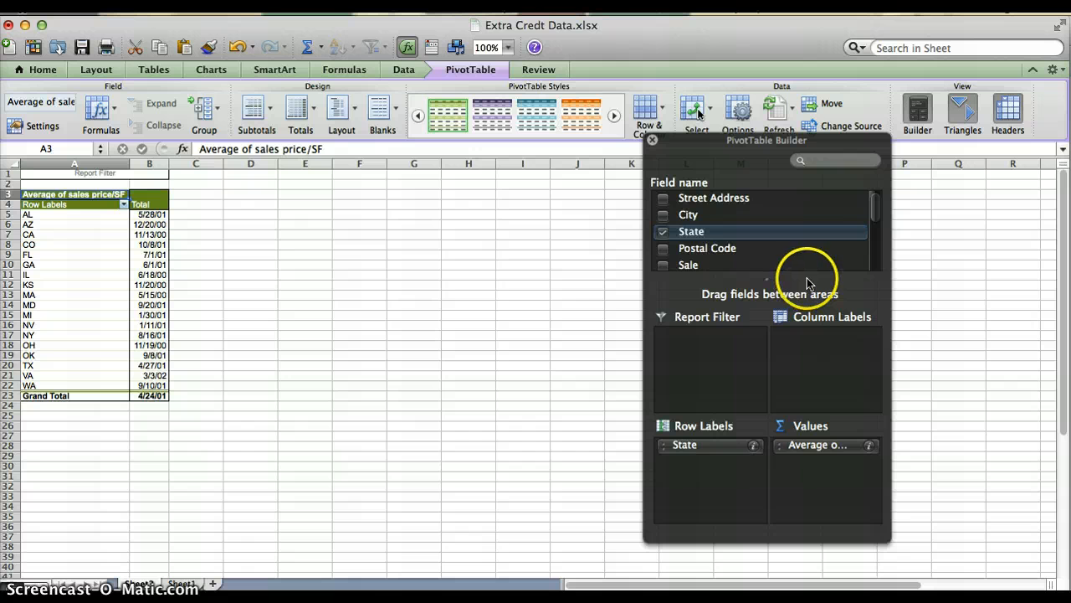
Step: Set the number format of the averaged sales price/SF field back to General
left_click(870, 446)
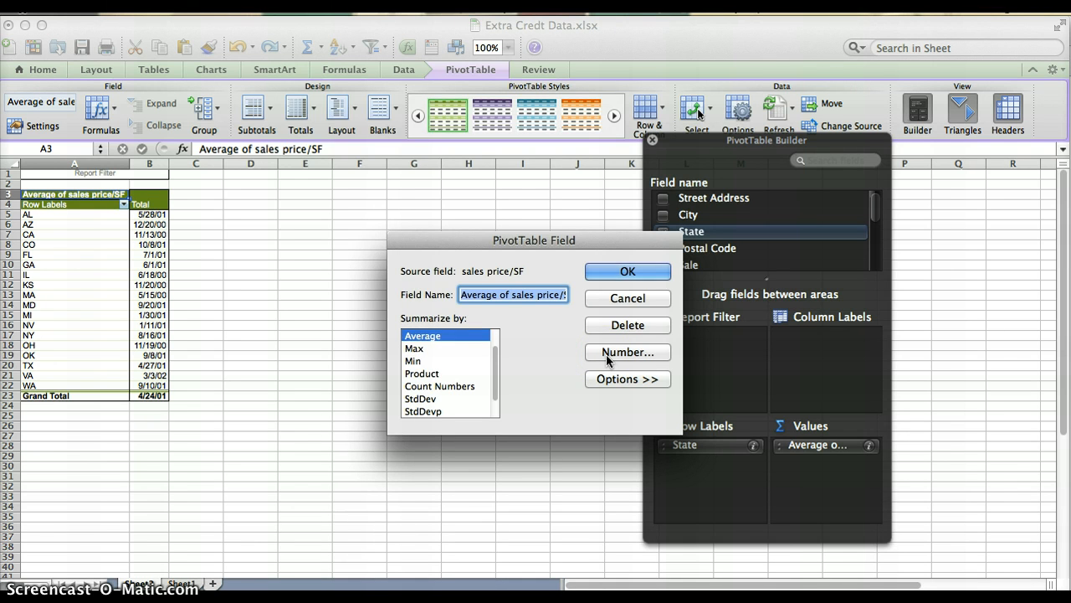
left_click(606, 354)
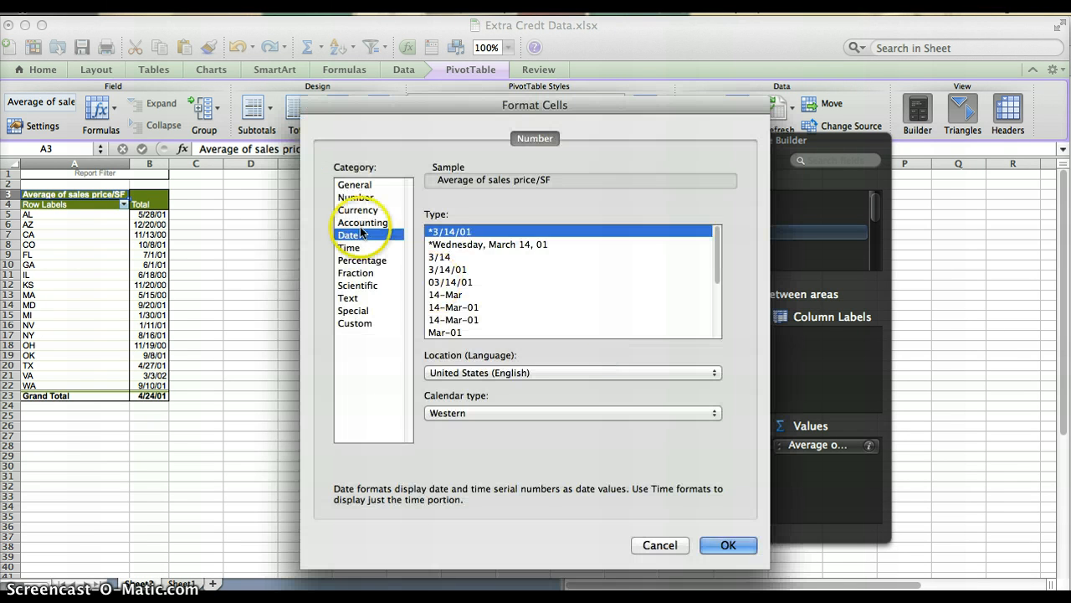
left_click(354, 184)
left_click(728, 546)
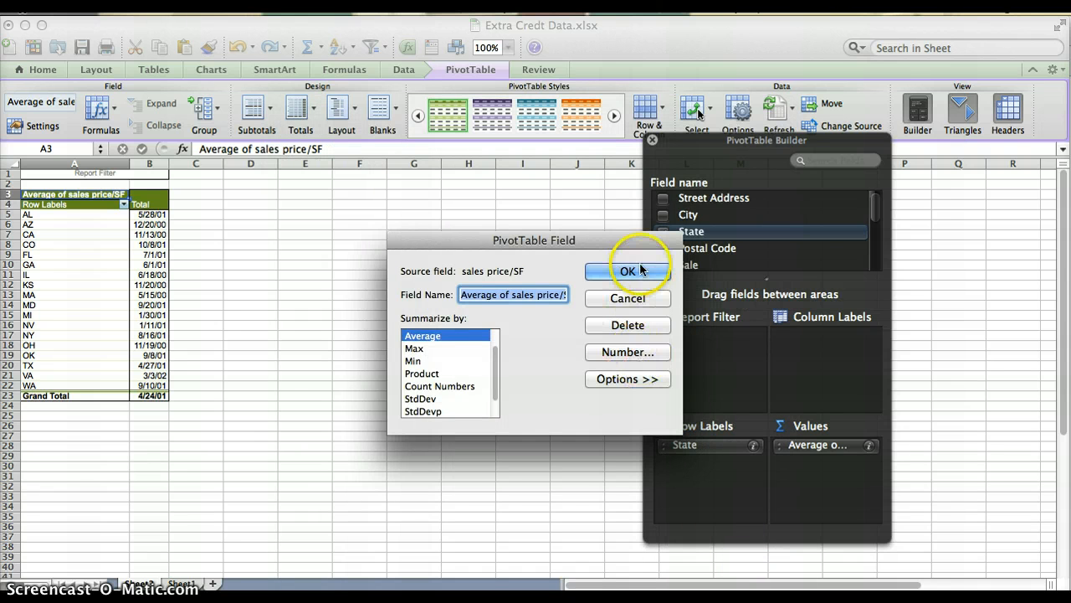
left_click(616, 273)
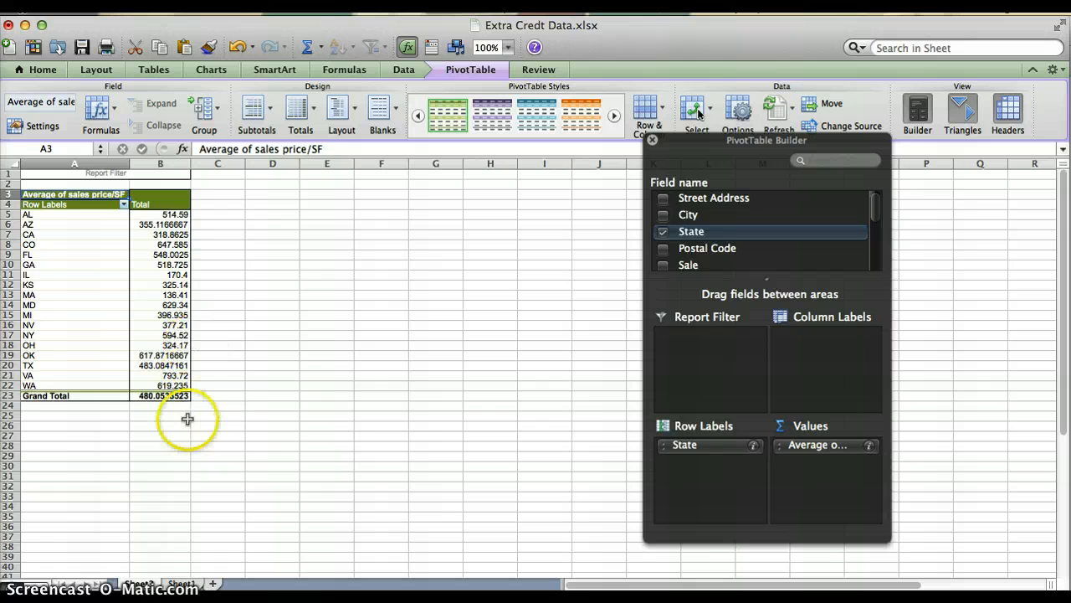
Step: Select empty cell F9 outside the PivotTable, and reselect the GA row label to bring back the PivotTable Builder
left_click(386, 259)
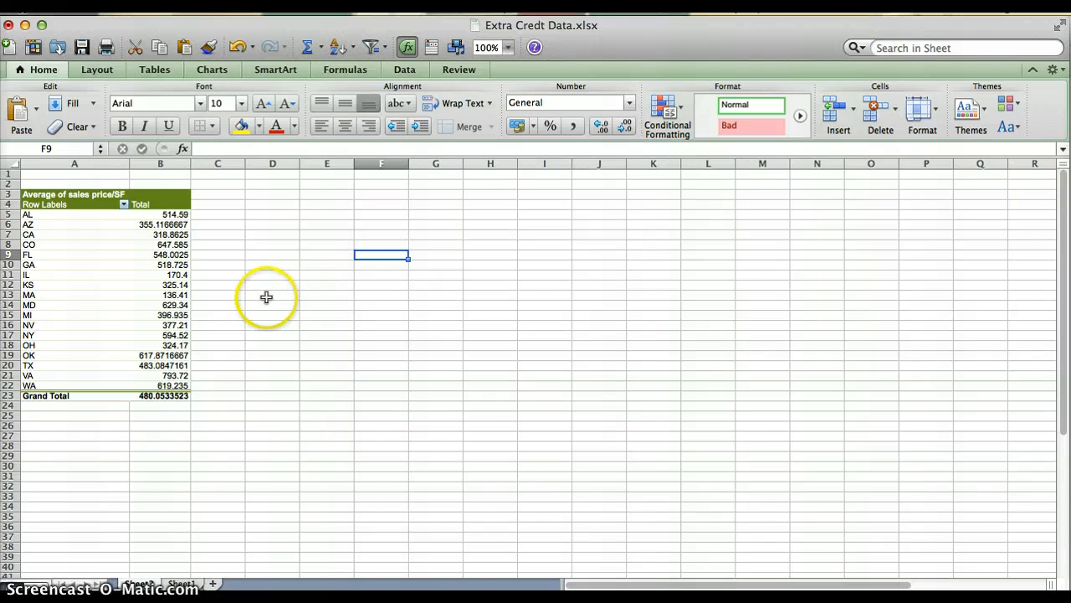
left_click(81, 266)
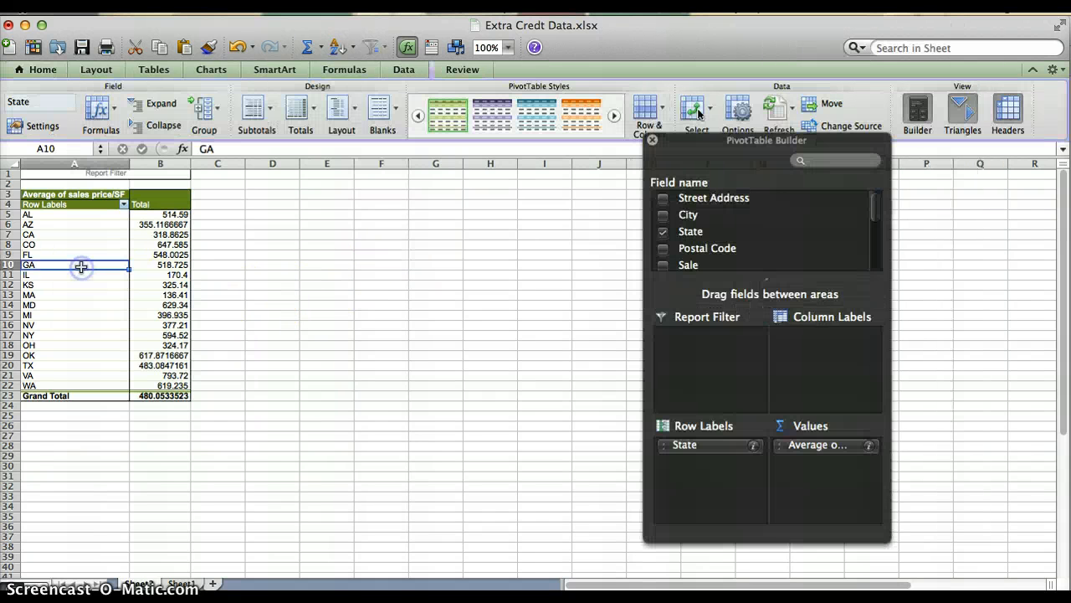